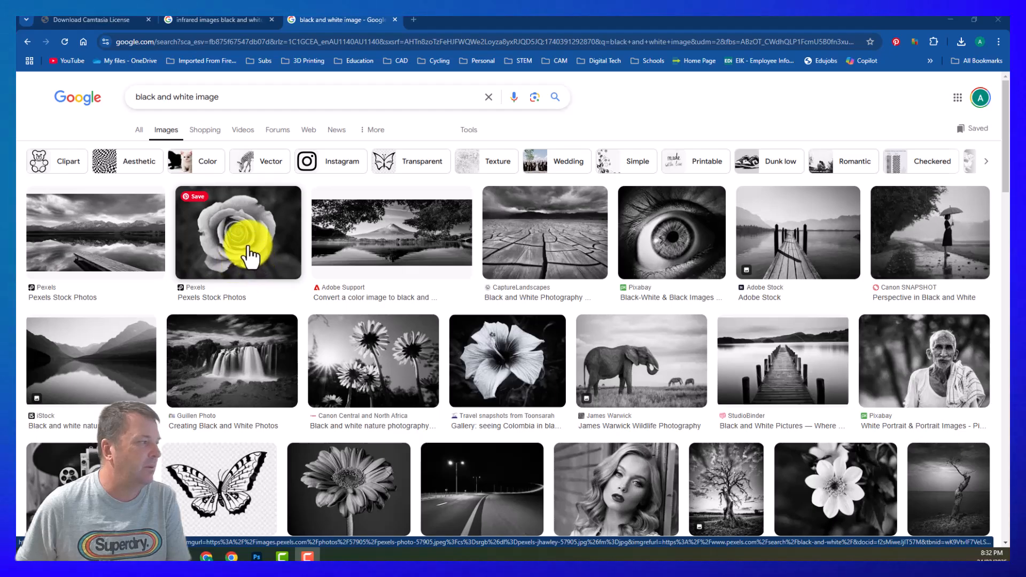
Browse the image search results for "black and white image" to see how ordinary black and white photos look
scroll(239, 256, down, 1)
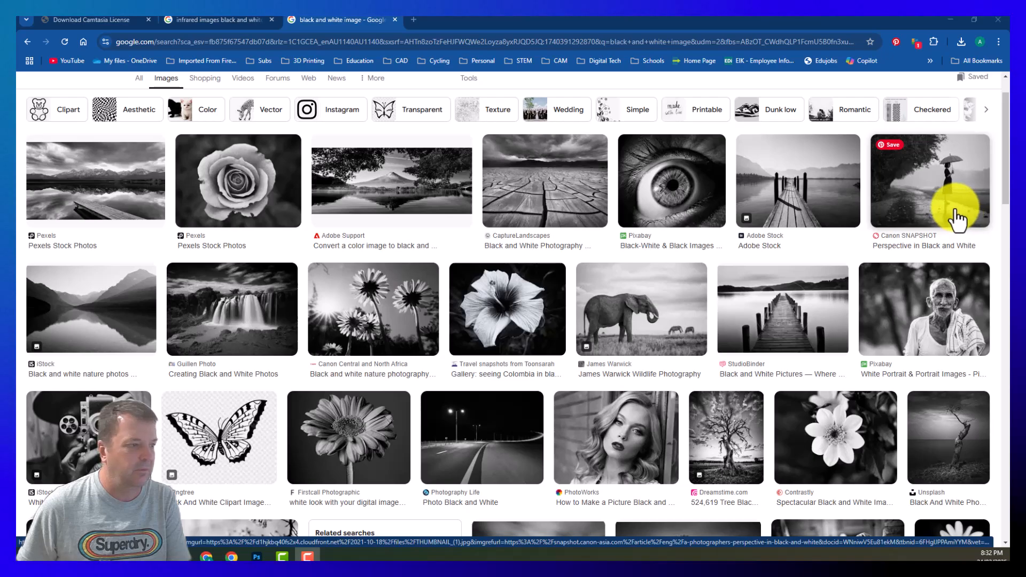
scroll(783, 345, down, 3)
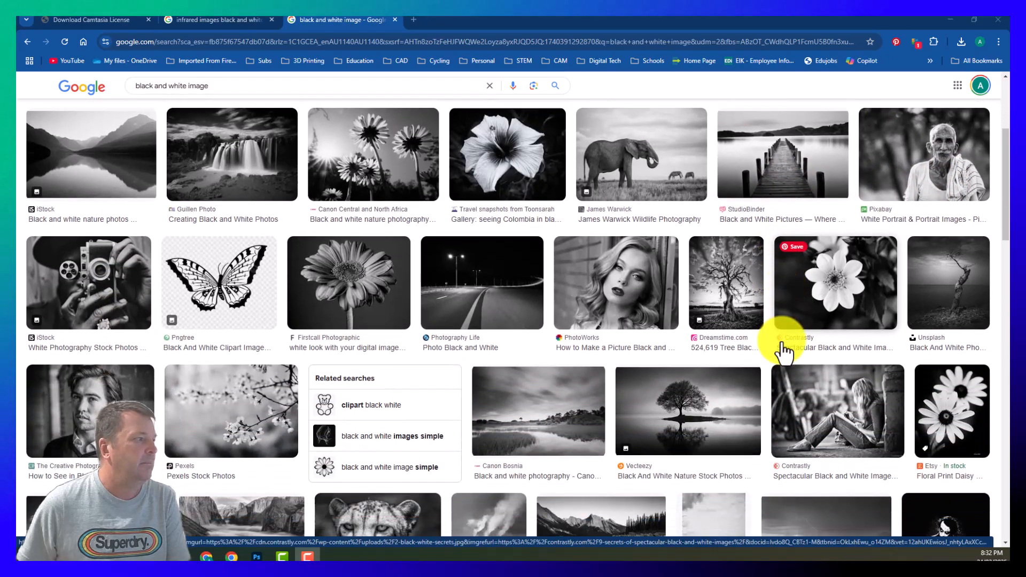
scroll(783, 347, down, 1)
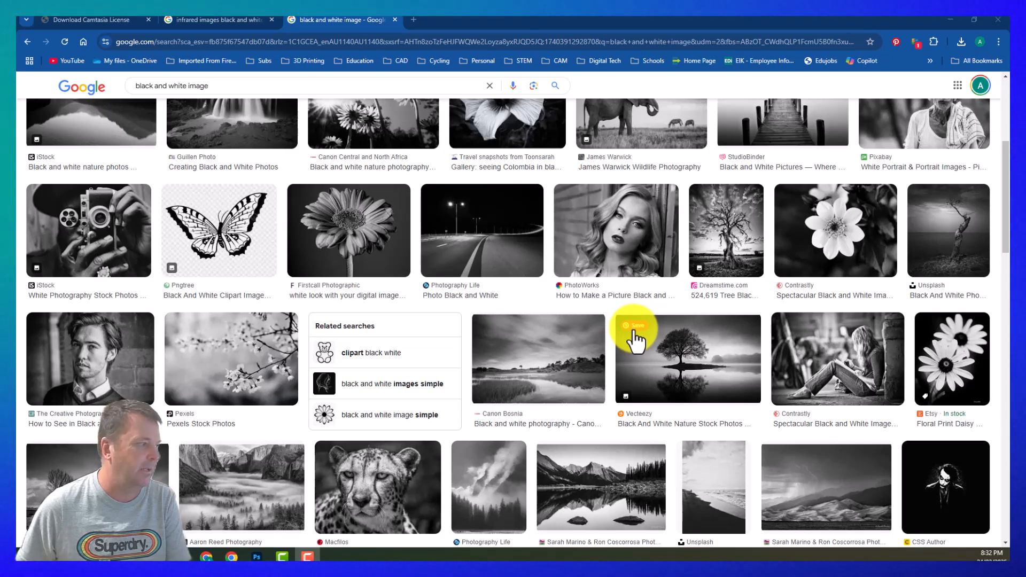
scroll(634, 337, down, 2)
scroll(641, 331, down, 4)
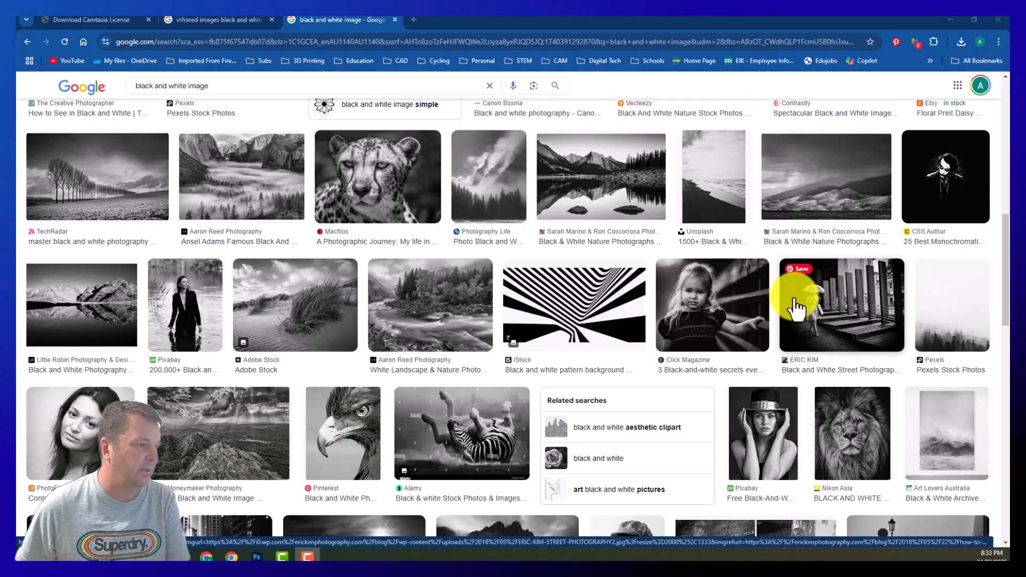
scroll(791, 315, down, 5)
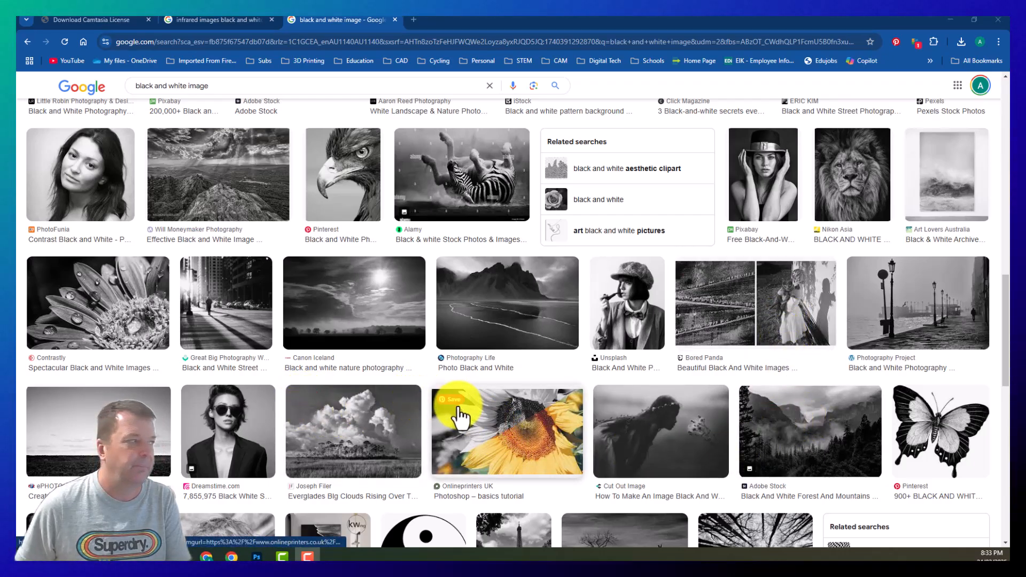
Compare the "infrared images black and white" search results with the ordinary black and white image results
click(234, 20)
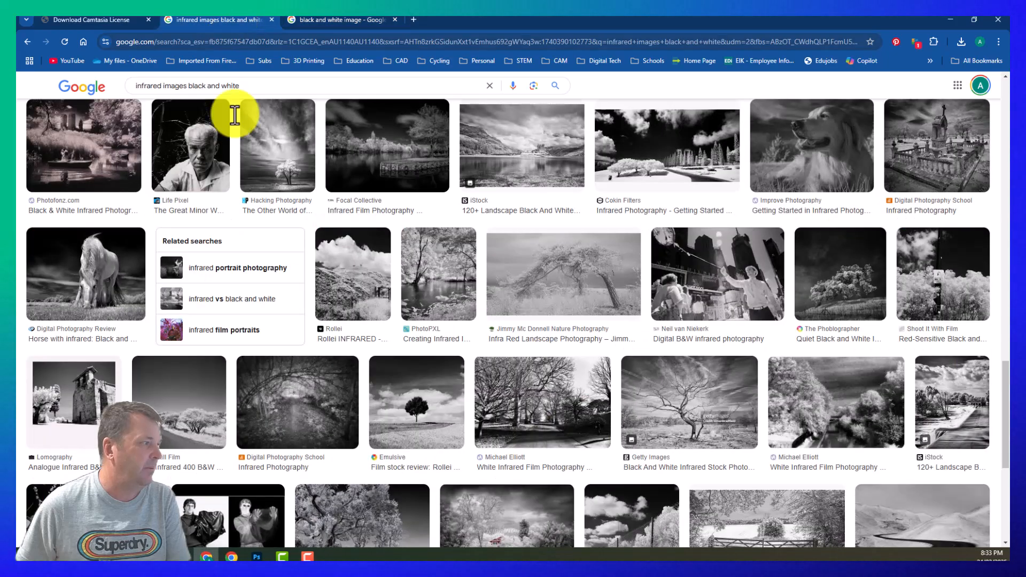
scroll(634, 435, up, 7)
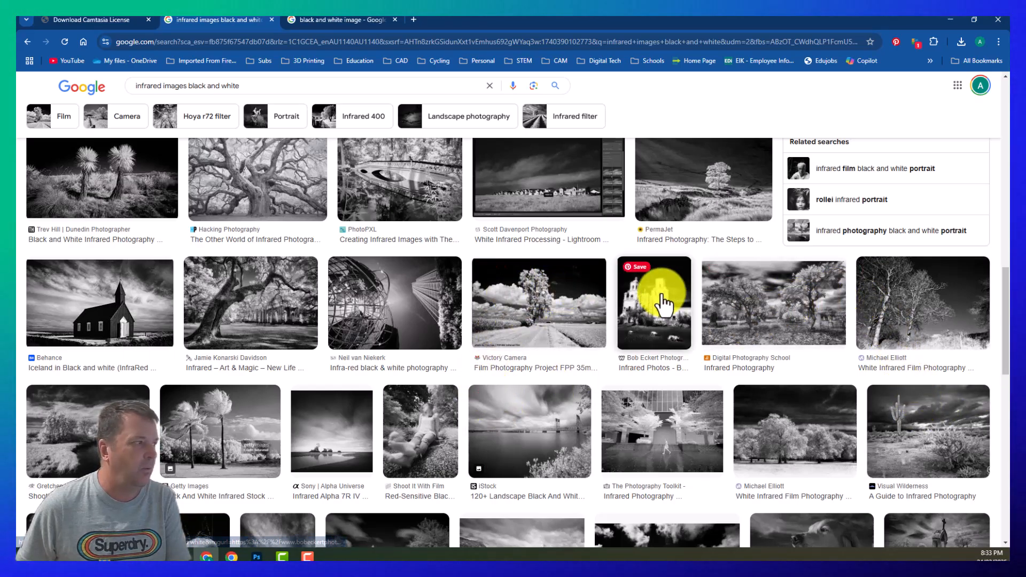
click(317, 22)
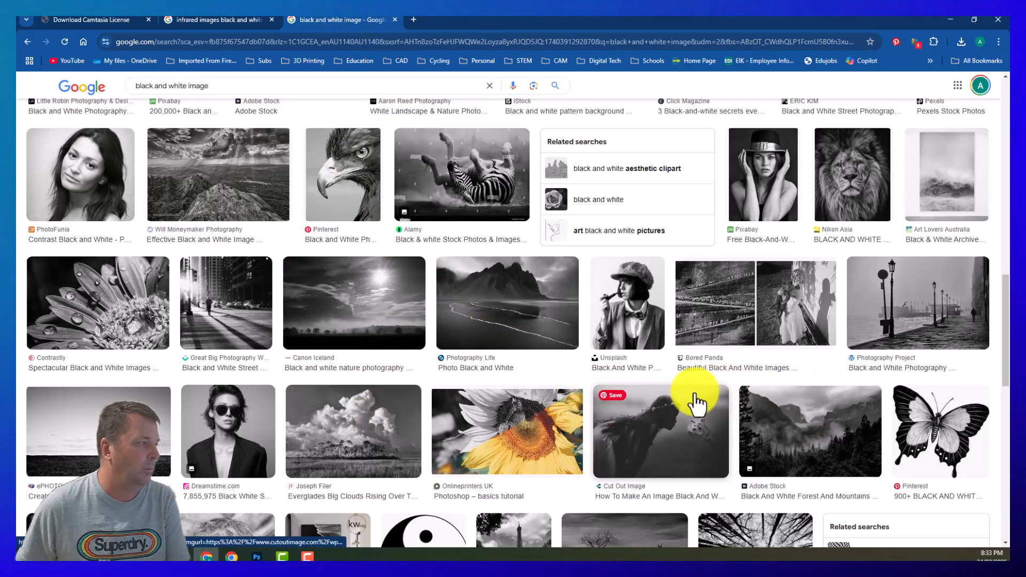
scroll(689, 398, up, 10)
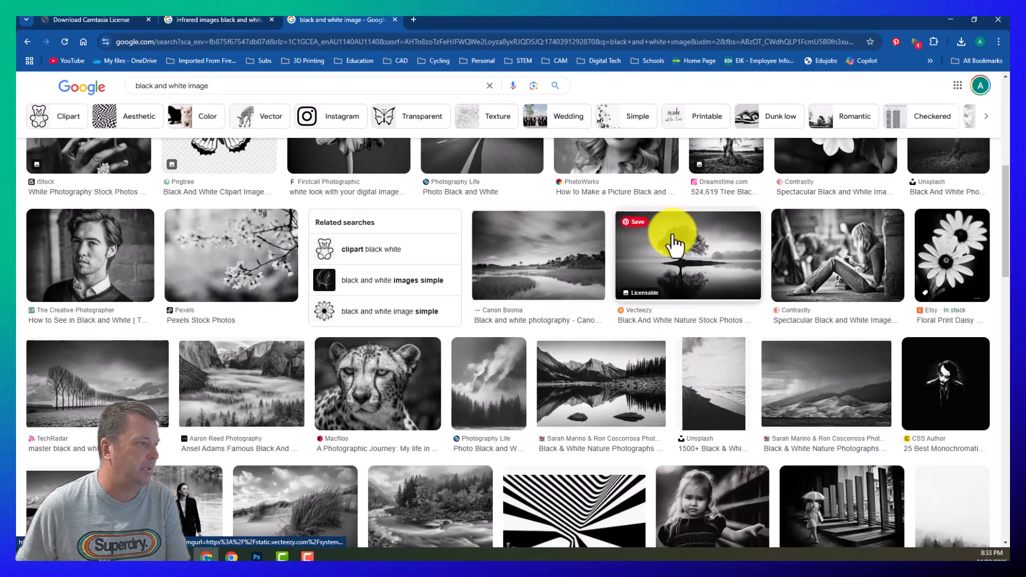
scroll(696, 267, up, 2)
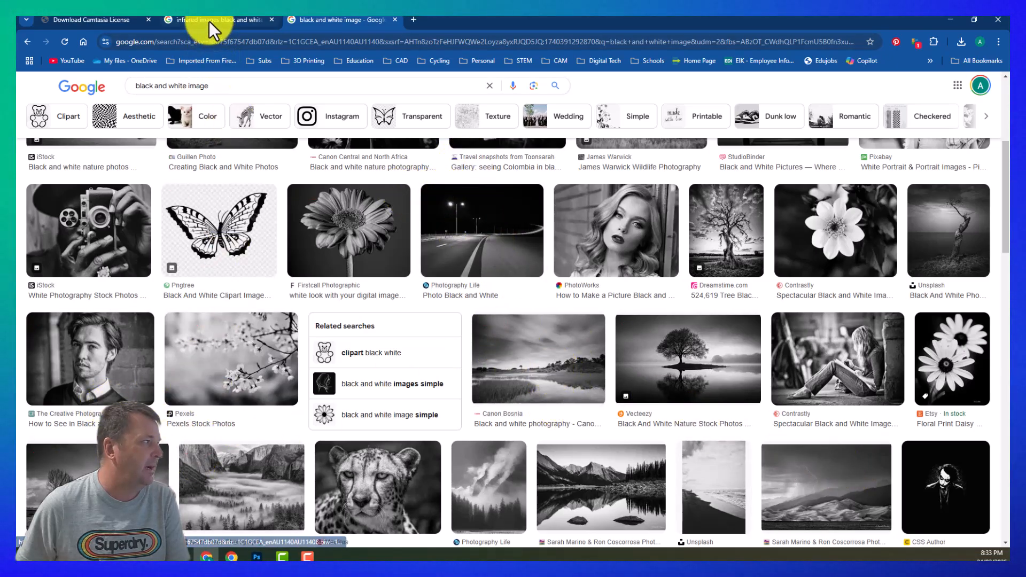
click(210, 22)
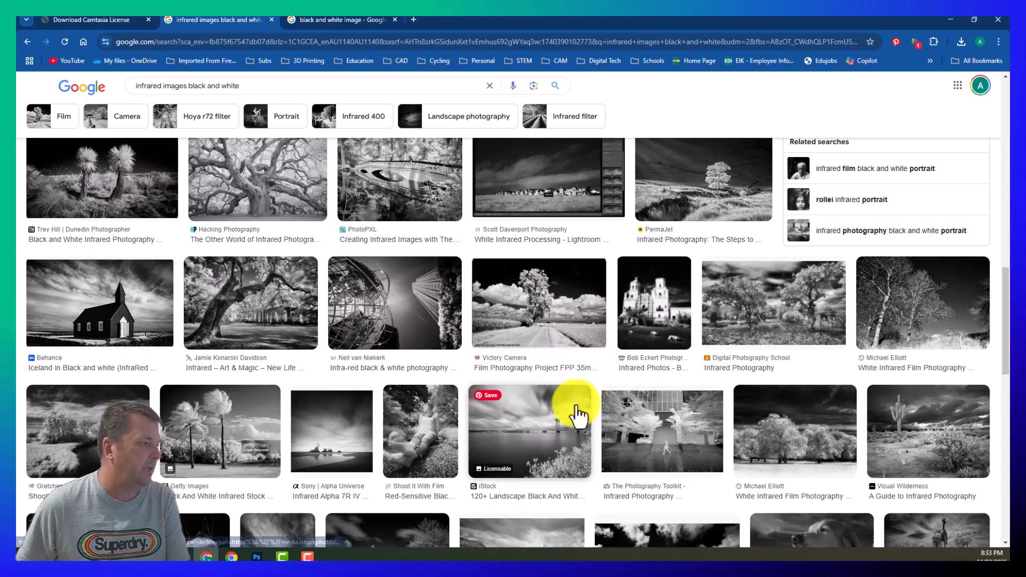
scroll(576, 410, down, 3)
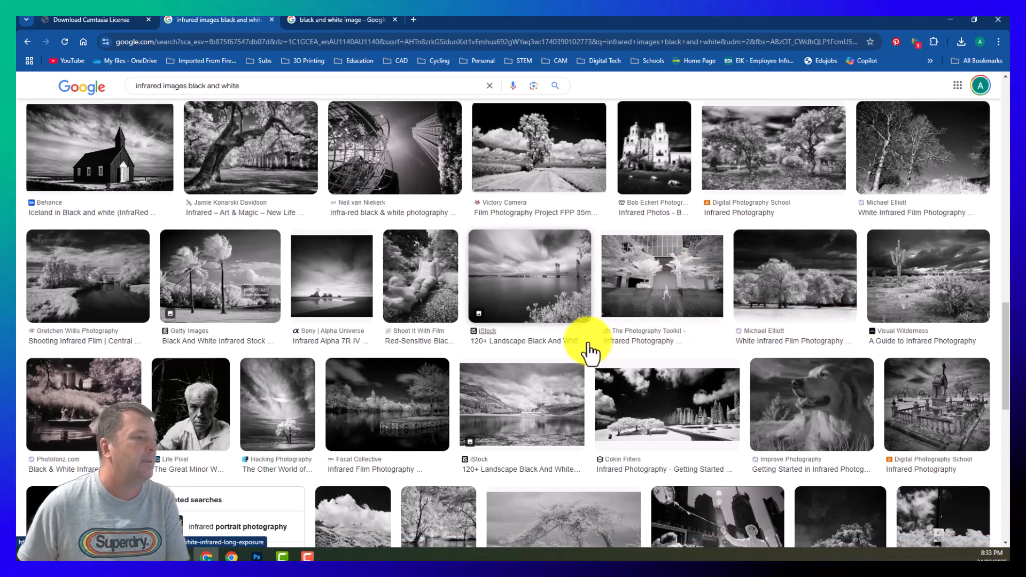
scroll(598, 357, down, 3)
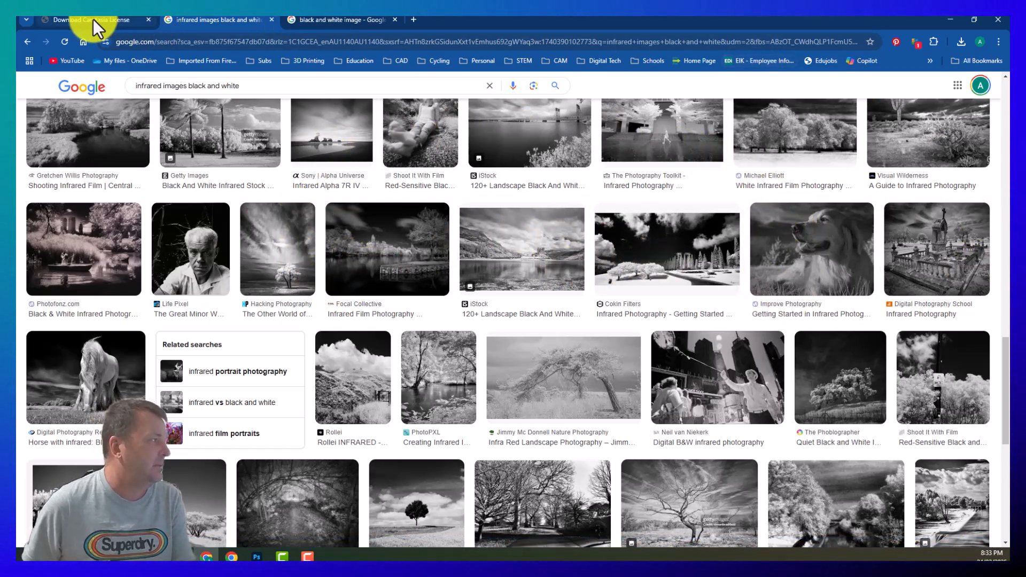
Switch to Photoshop and open infrared.psd from the Photography folder
click(951, 20)
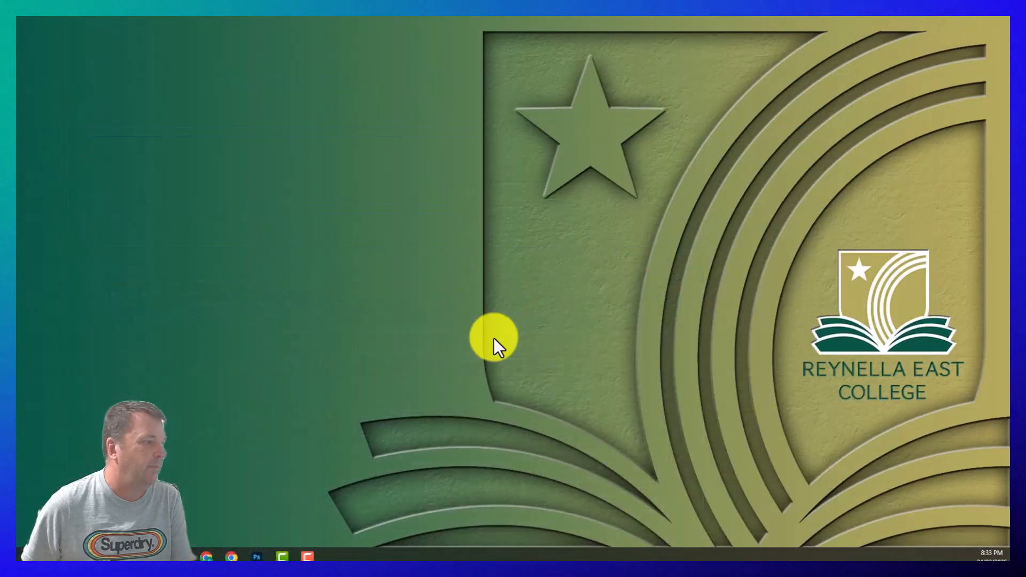
click(256, 555)
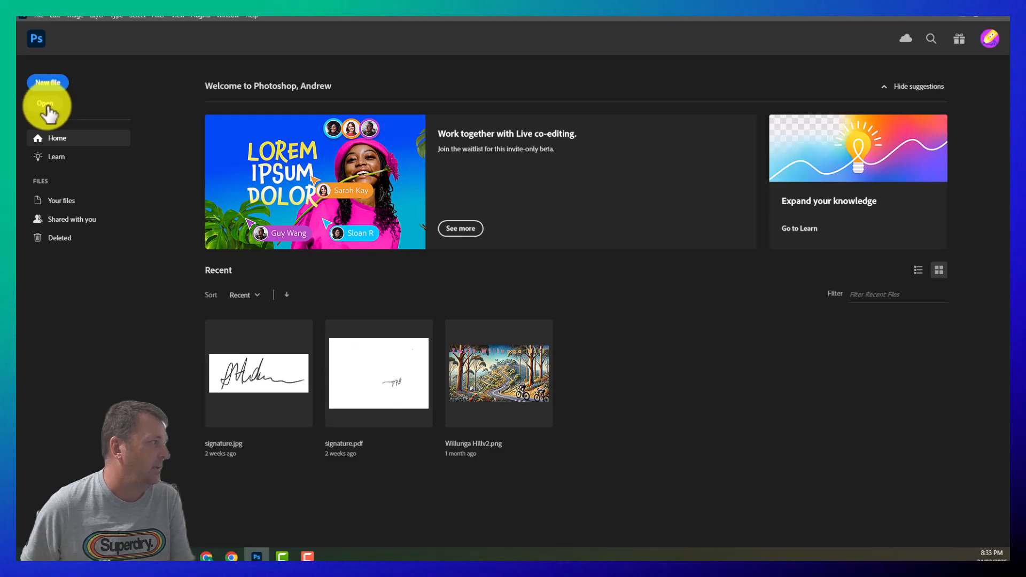
click(49, 85)
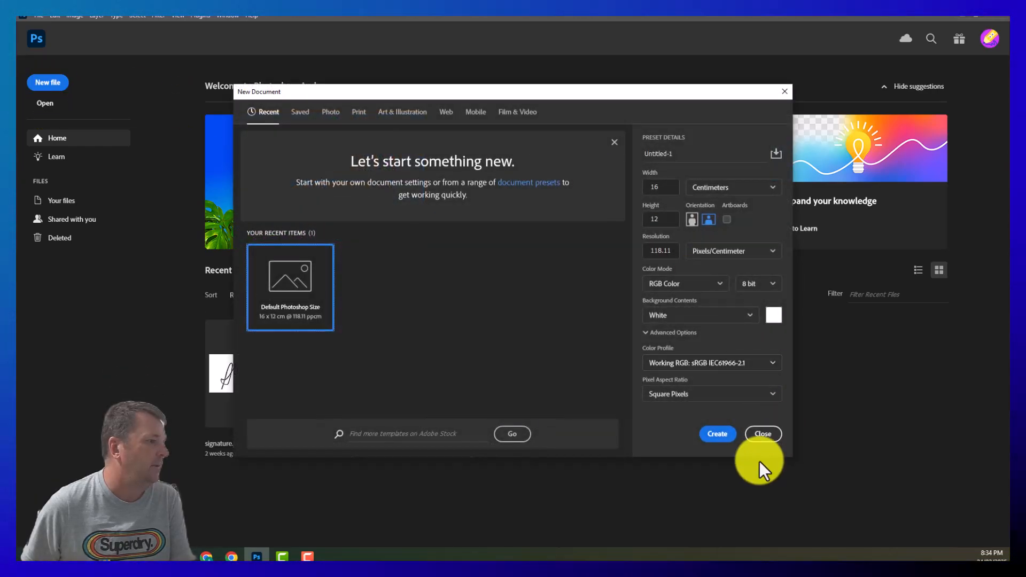
click(763, 433)
click(40, 105)
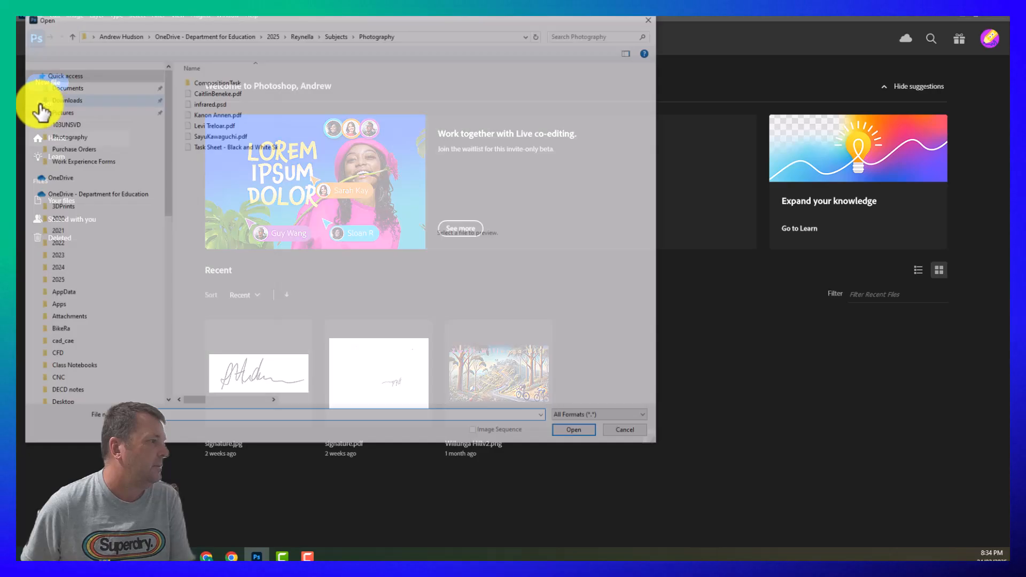
click(197, 104)
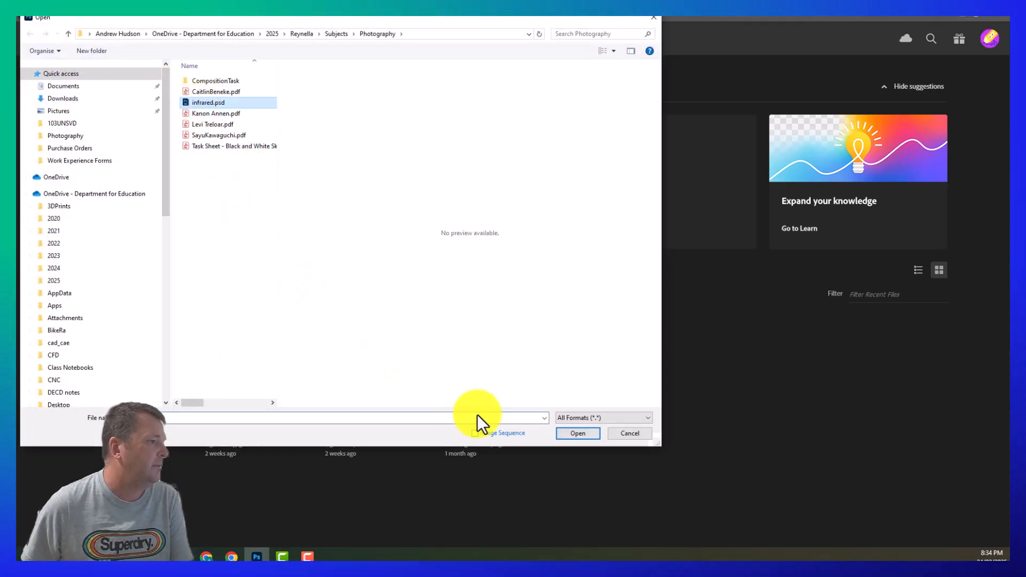
click(592, 432)
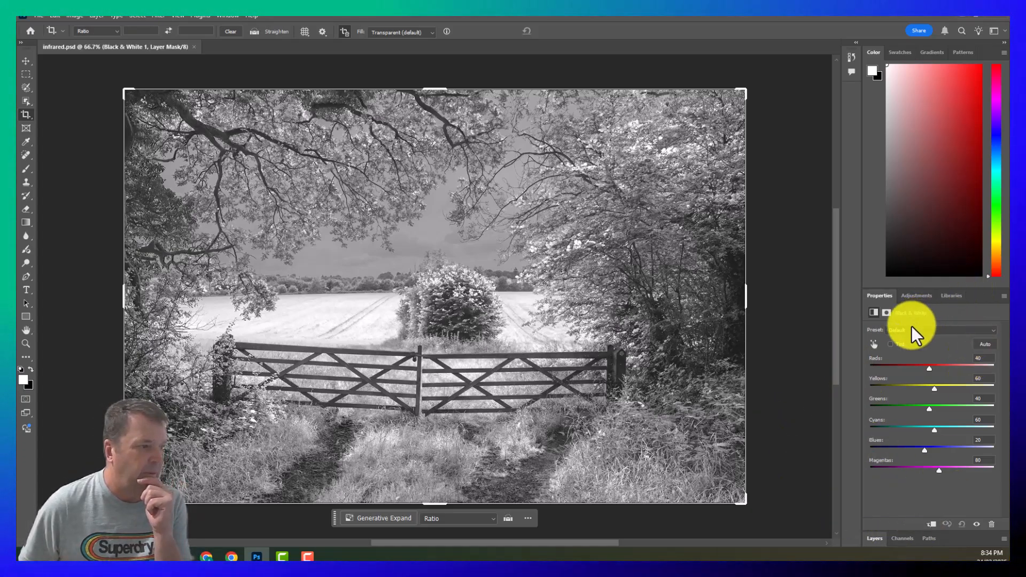
Shrink the colour picker area and expand the layer list below the Black & White properties
click(920, 295)
click(948, 296)
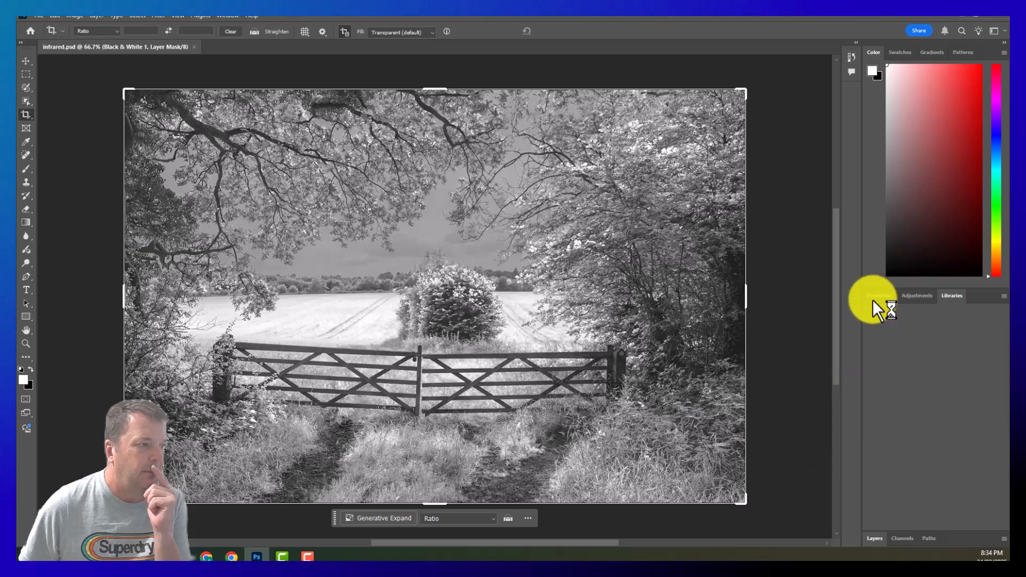
click(880, 298)
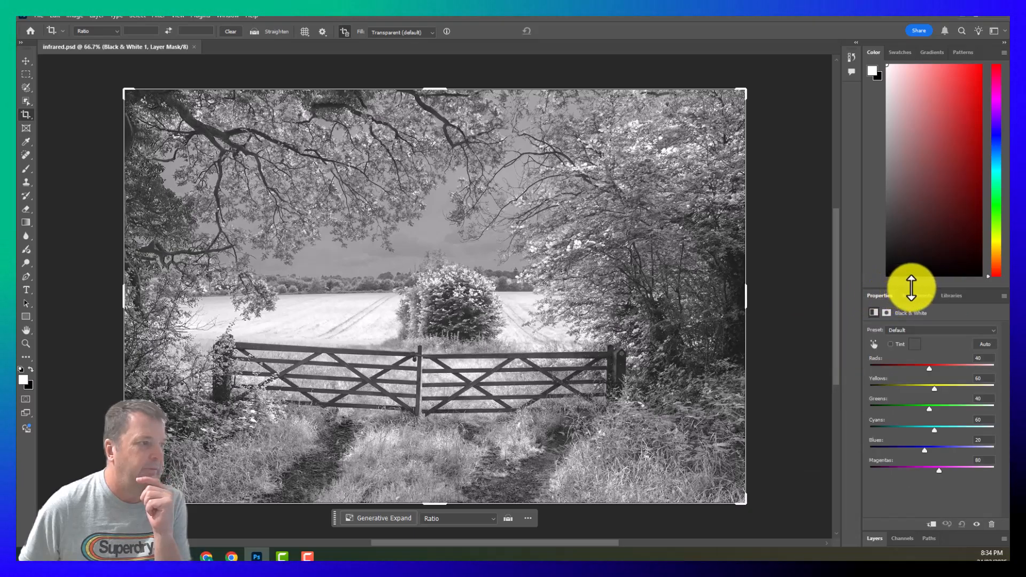
drag(930, 286, 917, 85)
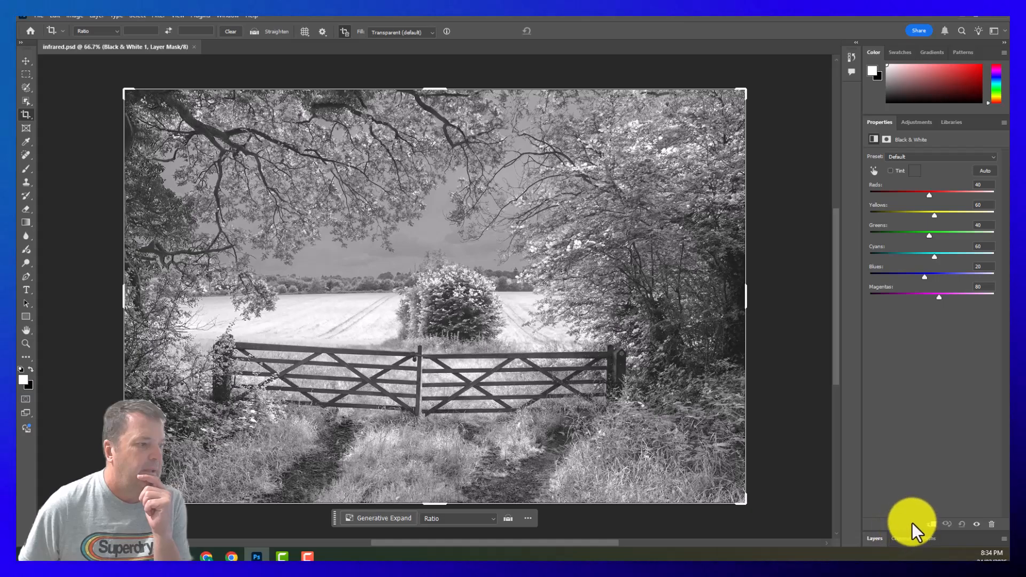
click(877, 539)
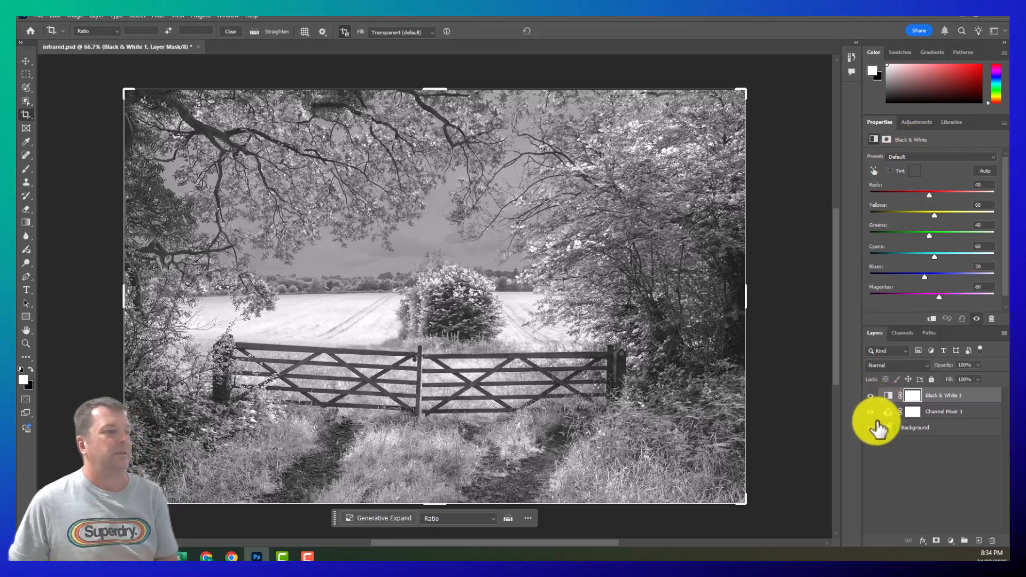
Hide the Black & White 1 and Channel Mixer 1 layers, keep the Background visible, and add a new Black & White adjustment layer
click(870, 427)
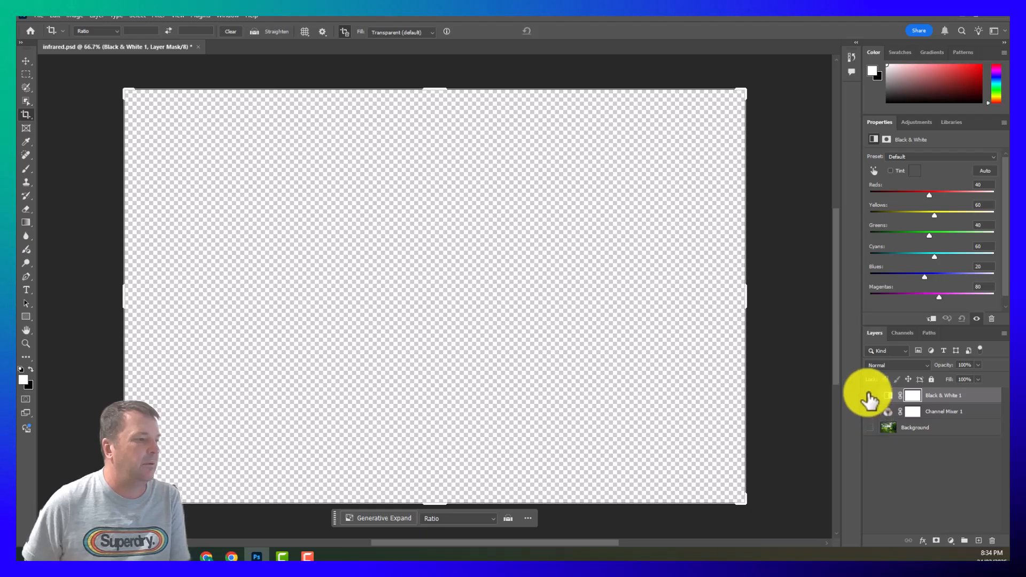
click(871, 428)
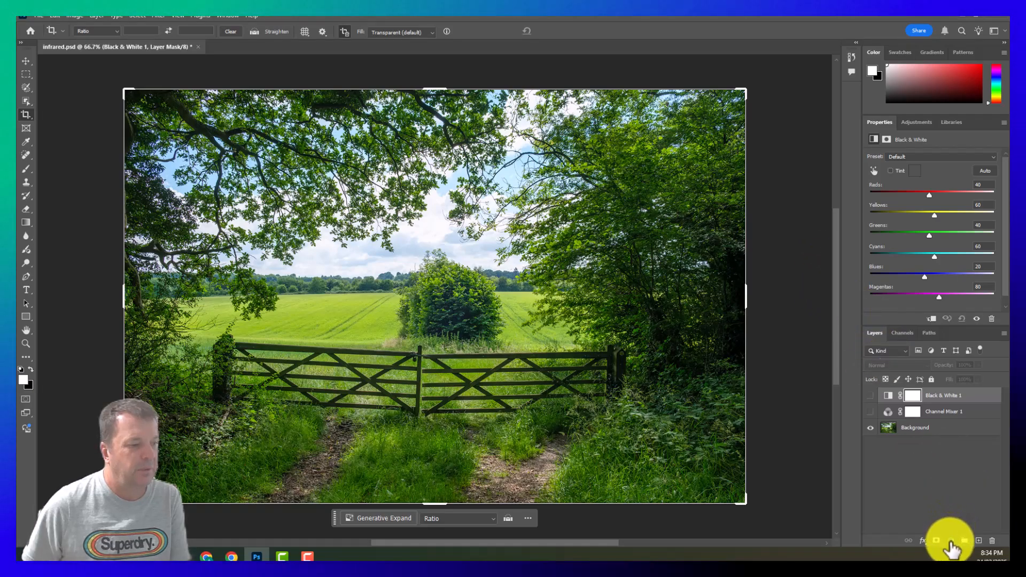
click(951, 541)
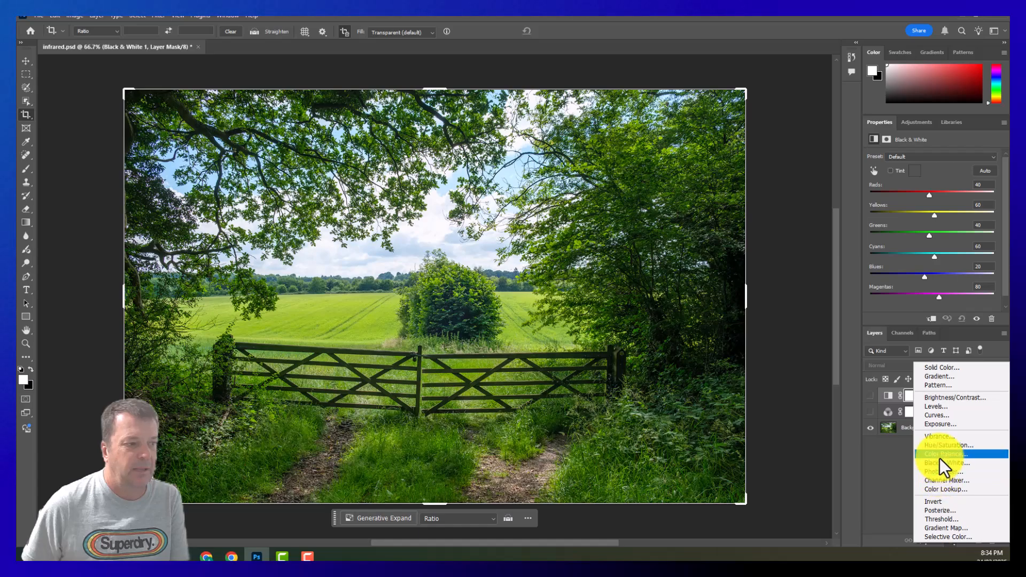
click(937, 463)
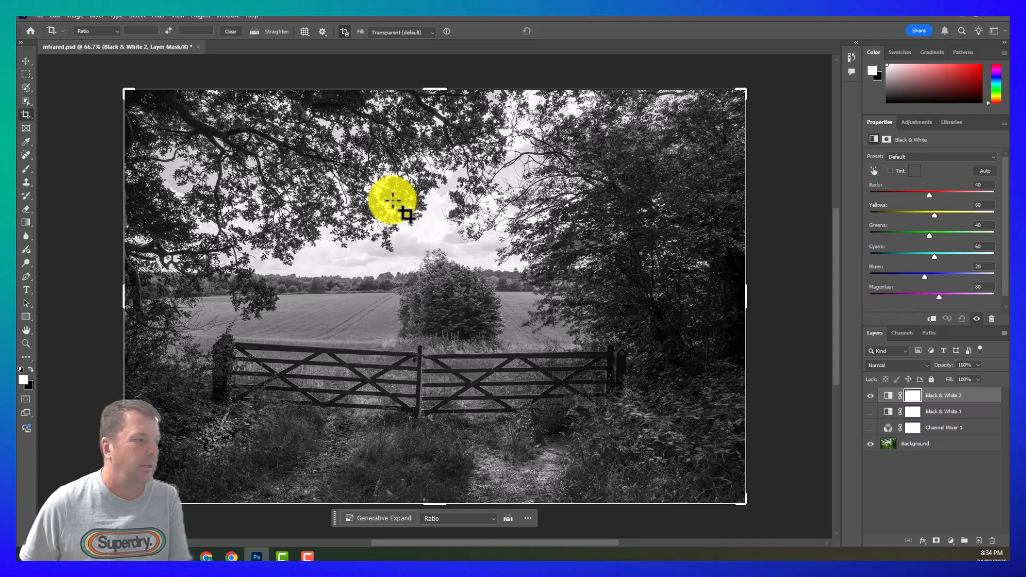
click(952, 541)
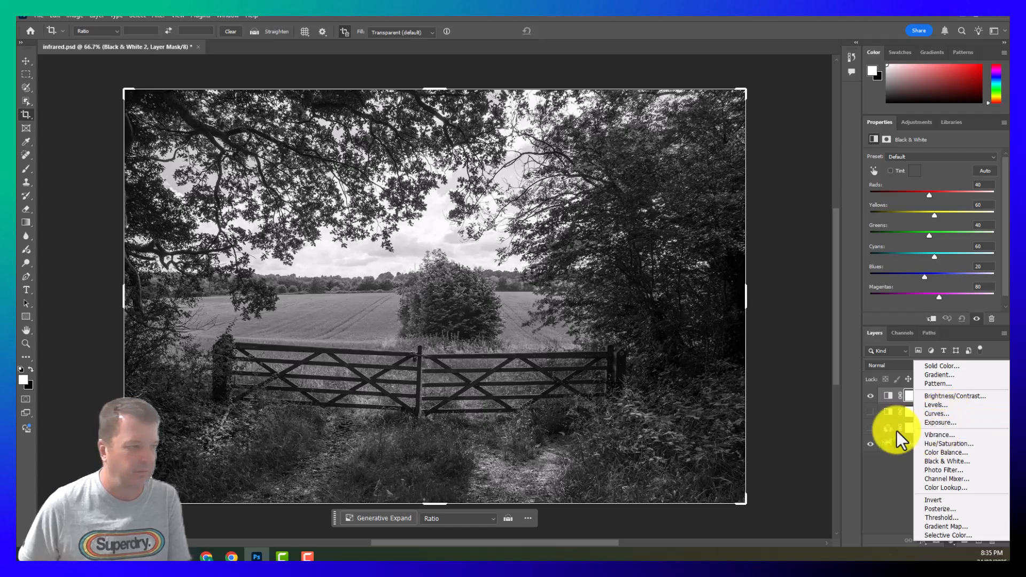
click(882, 486)
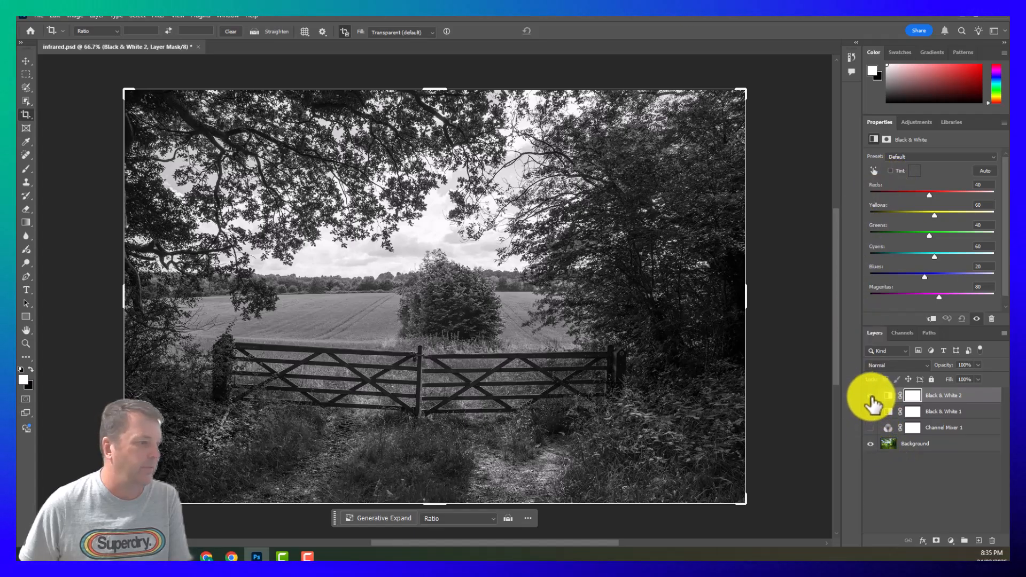
Hide the new Black & White adjustment layer and show Channel Mixer 1 to preview the infrared effect
drag(872, 396, 872, 411)
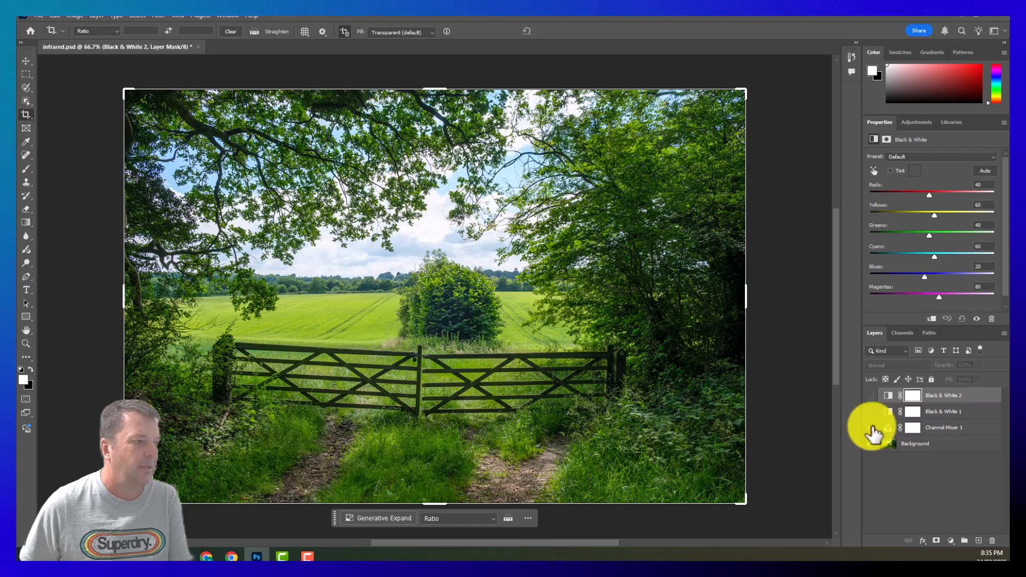
click(872, 427)
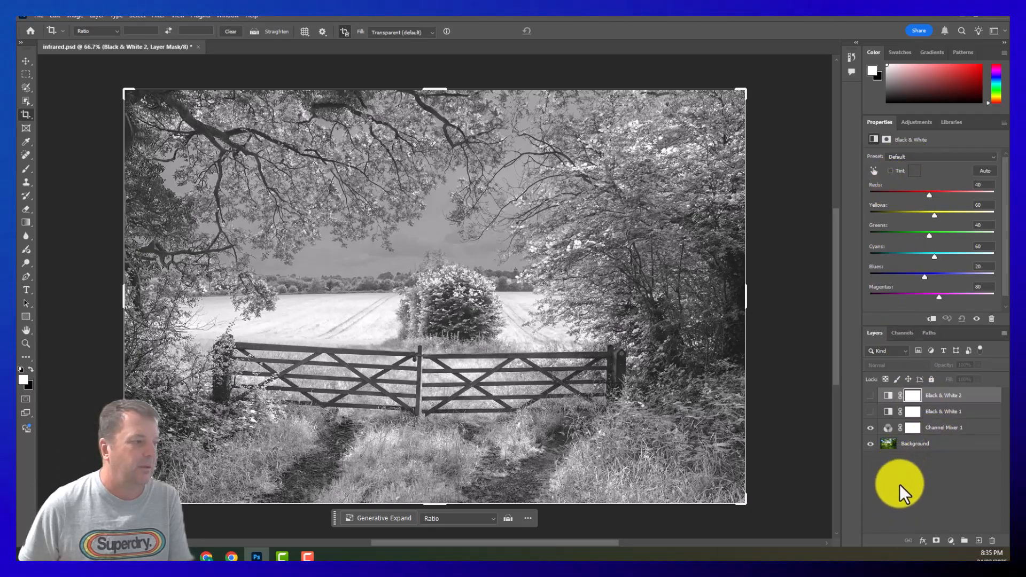
click(898, 483)
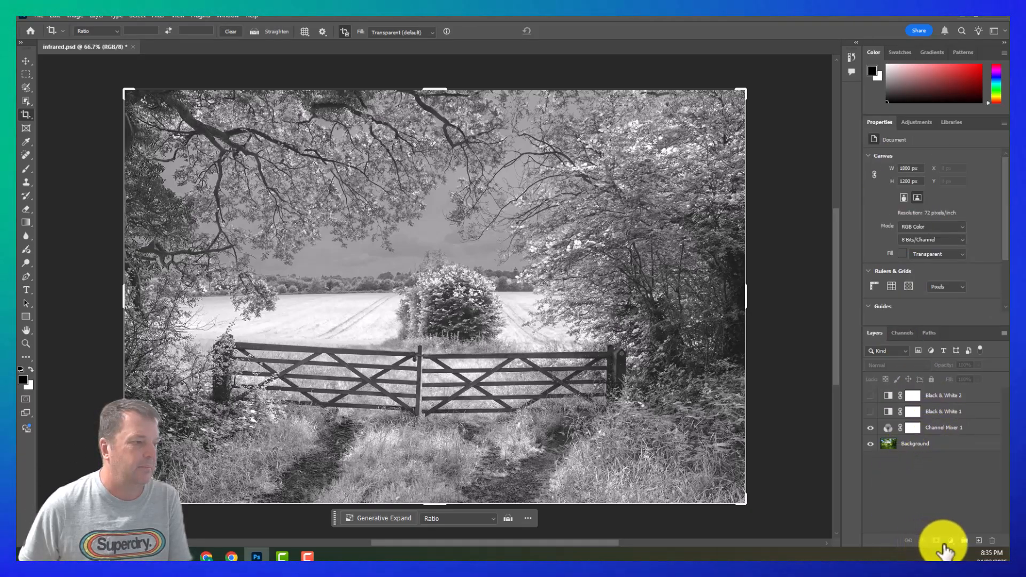
Hide the Channel Mixer 1 layer and add a new Channel Mixer adjustment layer above the other layers
click(869, 428)
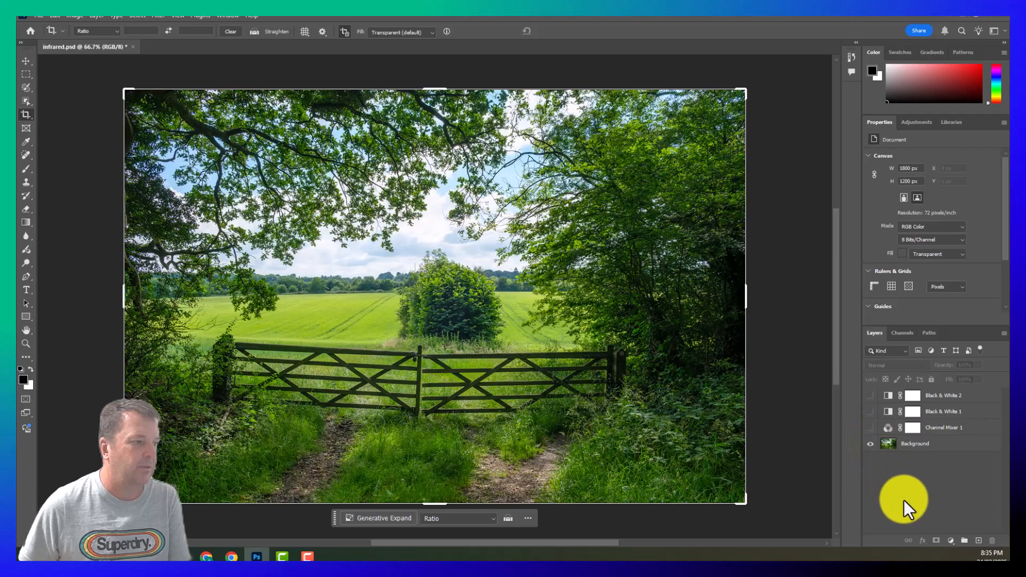
click(952, 541)
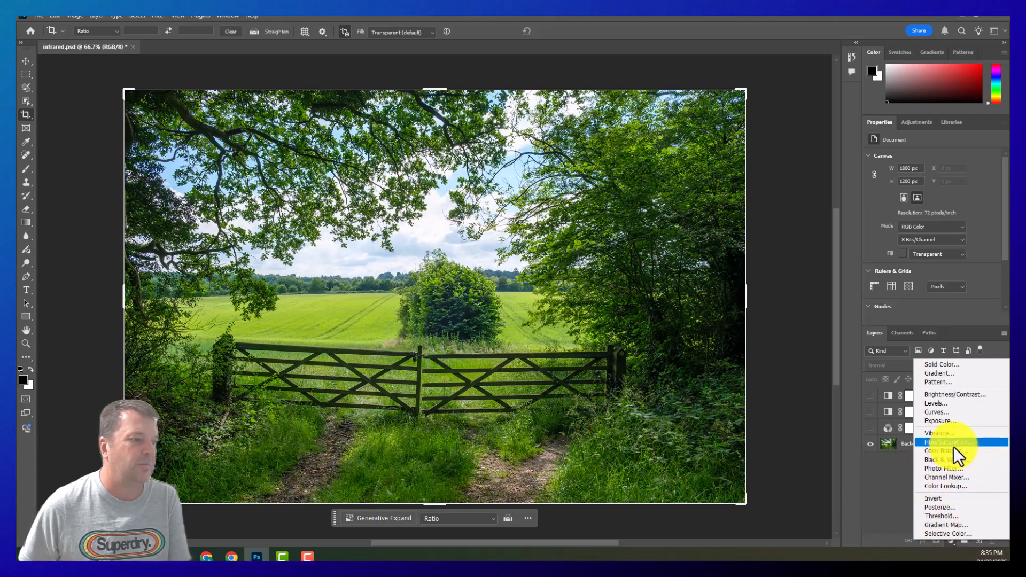
click(959, 478)
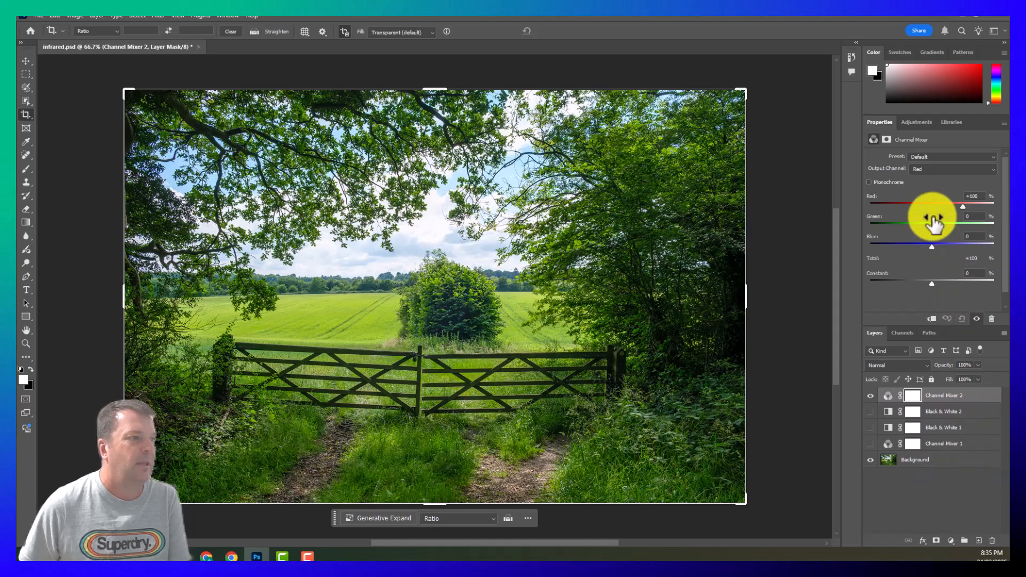
Make the Channel Mixer 2 adjustment monochrome and set Red to -70, Green to +138, Blue to +40 and Constant to +17
click(869, 182)
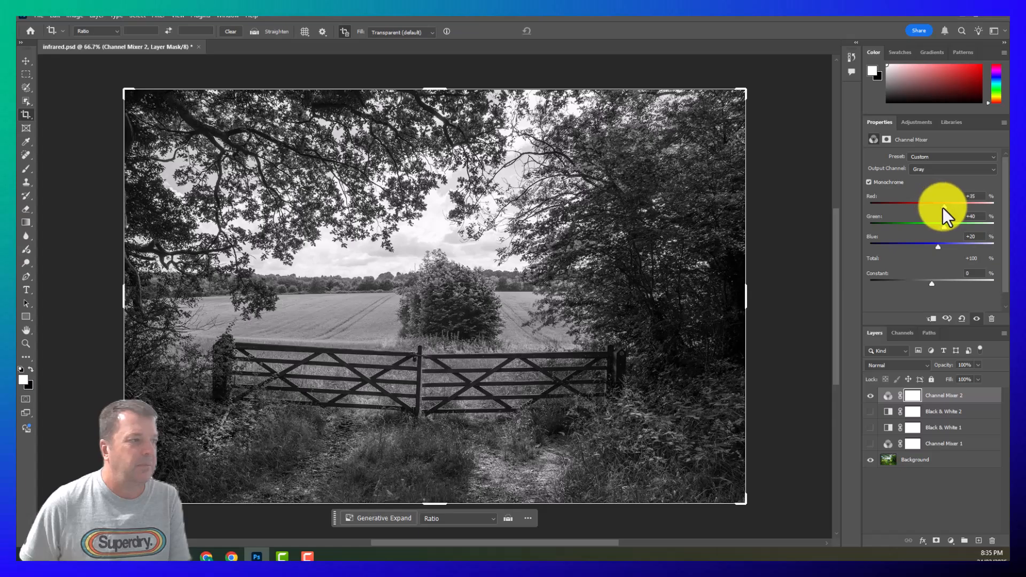
drag(943, 208, 976, 227)
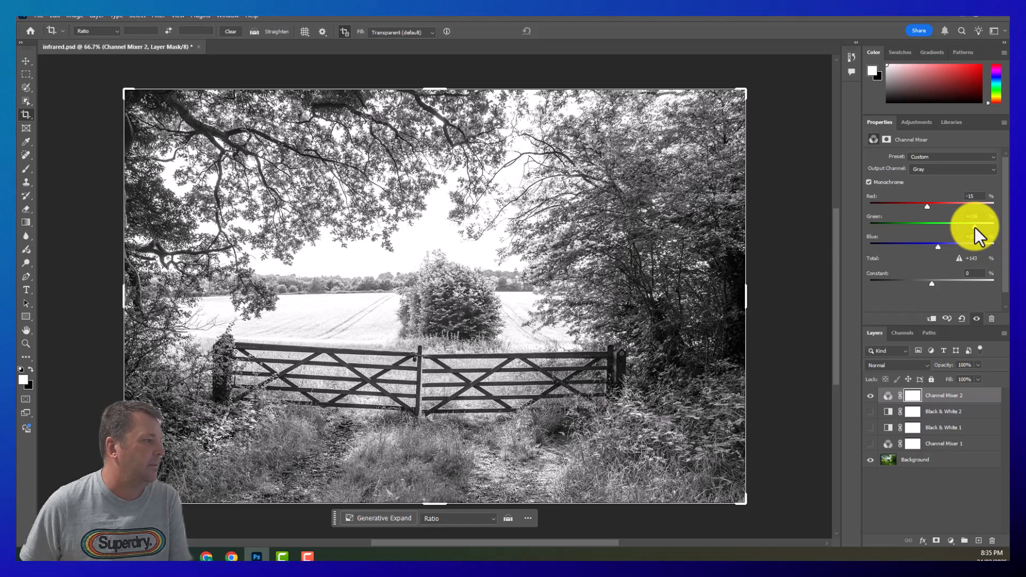
drag(928, 208, 906, 206)
mouse_move(937, 247)
mouse_down()
mouse_move(927, 248)
mouse_move(955, 249)
mouse_move(924, 253)
mouse_up()
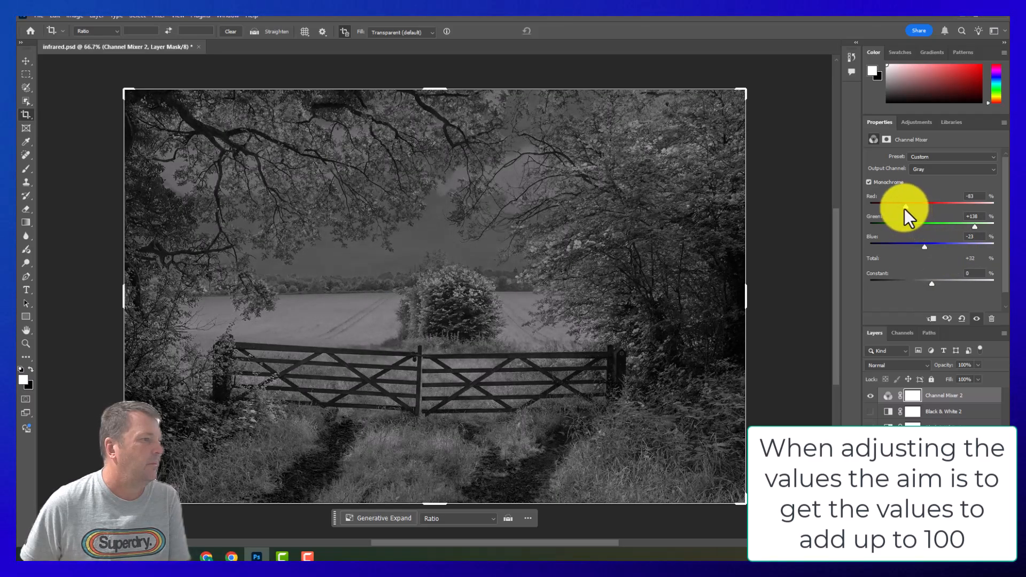
drag(904, 209, 910, 208)
drag(933, 285, 937, 284)
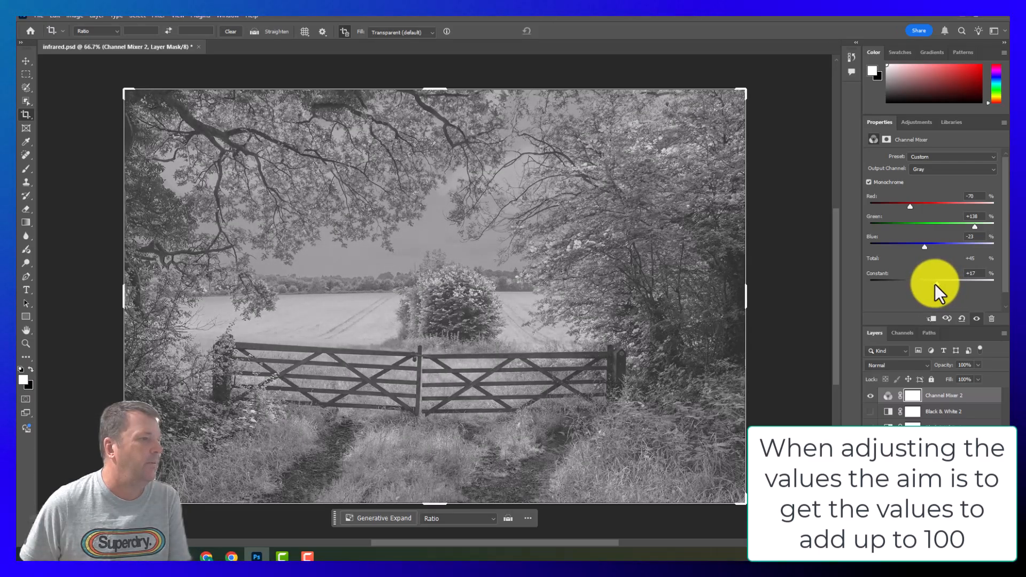
drag(923, 249, 937, 248)
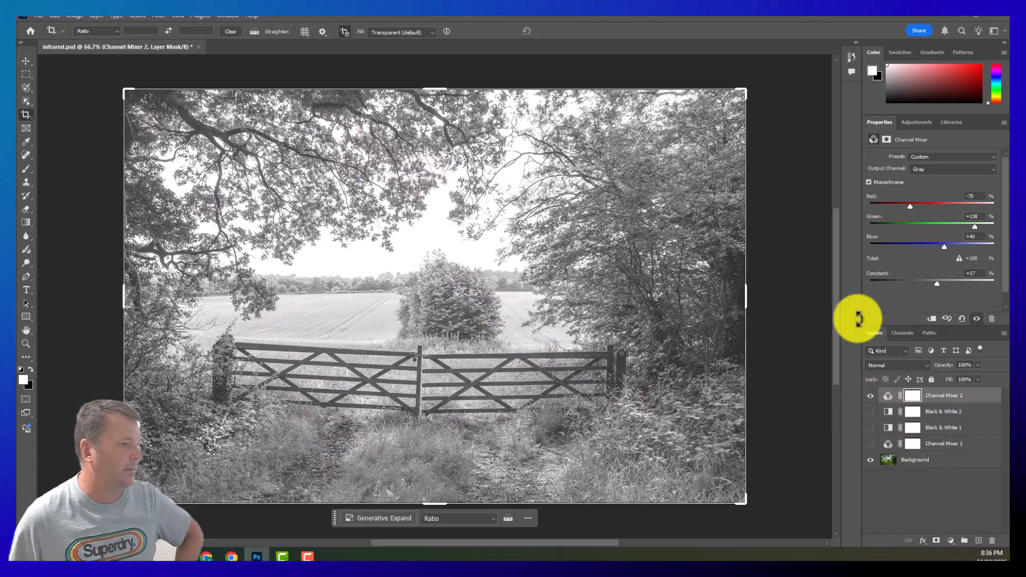
Compare the Channel Mixer 1 and Channel Mixer 2 effects by switching their visibility, leaving only Channel Mixer 2 shown above the Background
click(869, 443)
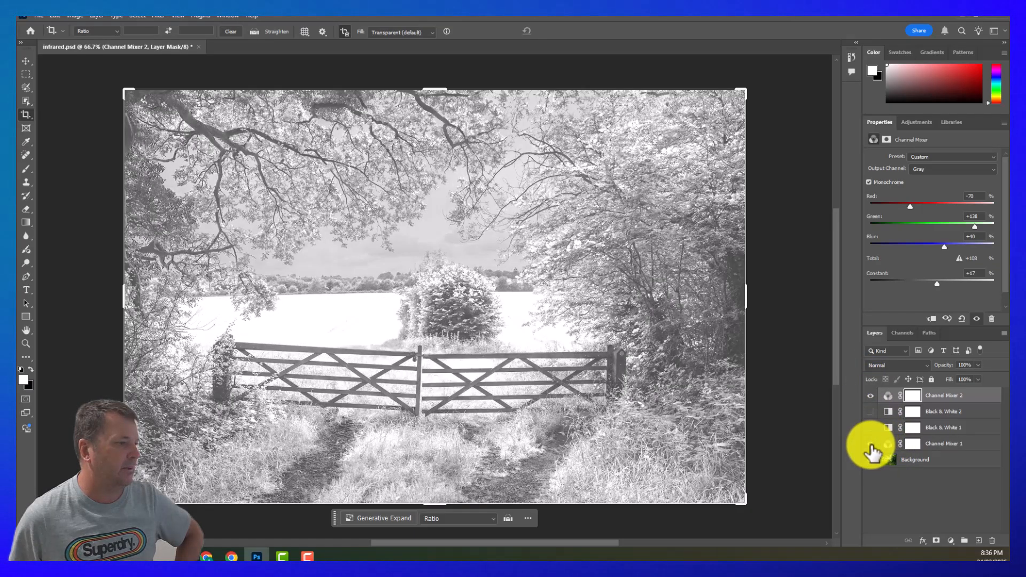
click(870, 397)
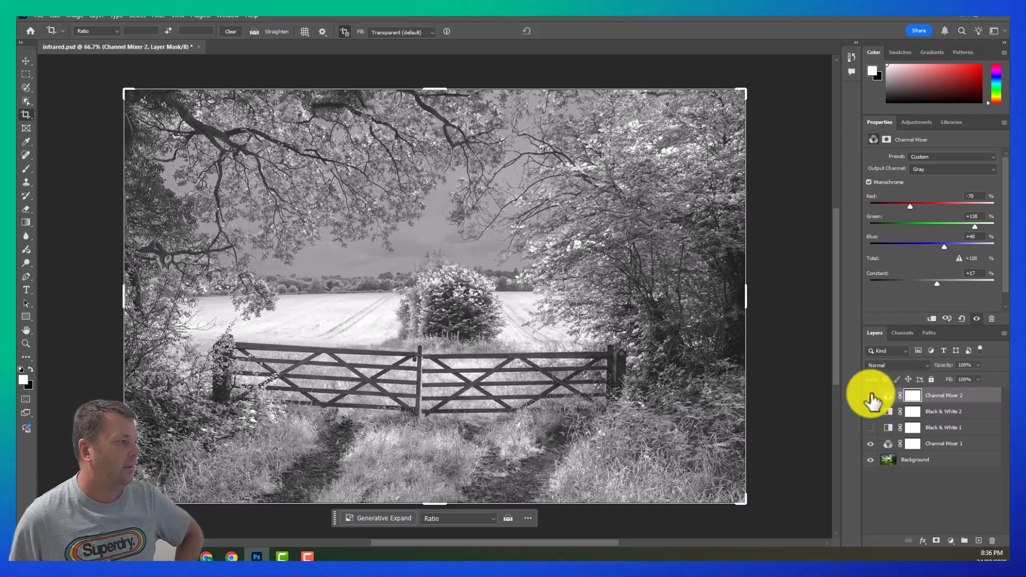
click(870, 397)
click(871, 396)
click(871, 396)
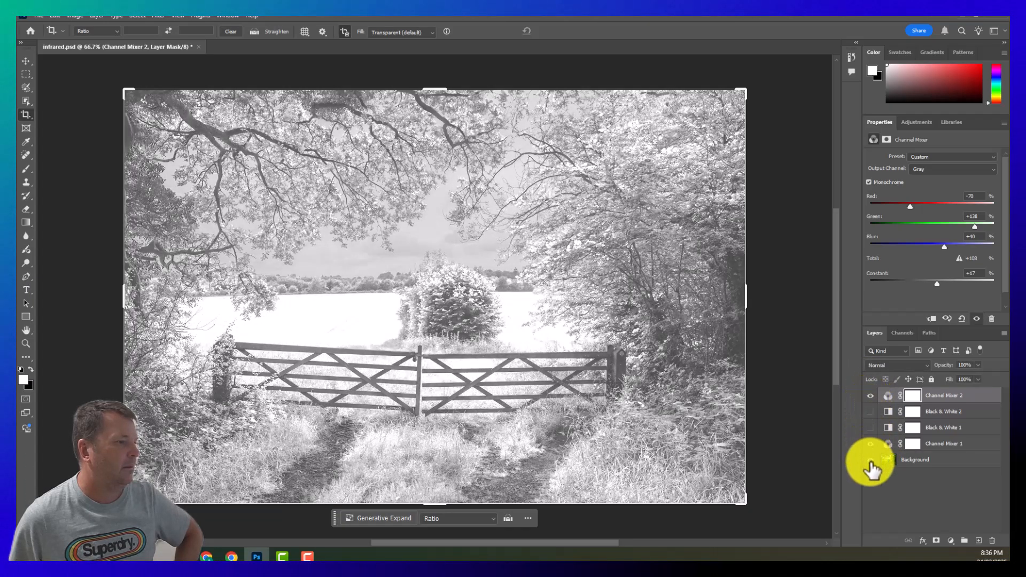
click(868, 445)
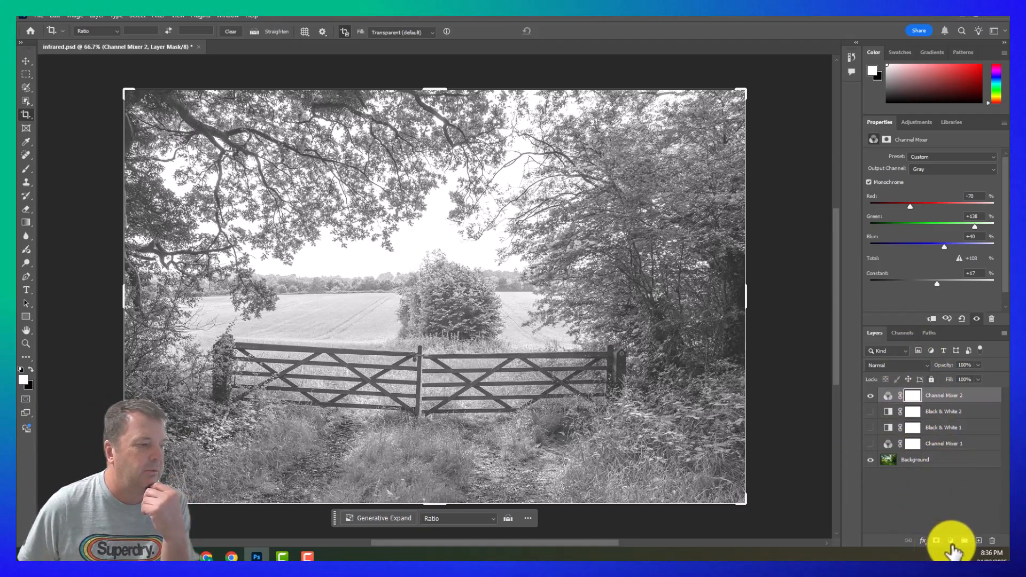
Add a new Black & White adjustment layer on top with the Infrared preset and hide the Channel Mixer 2 layer
click(951, 542)
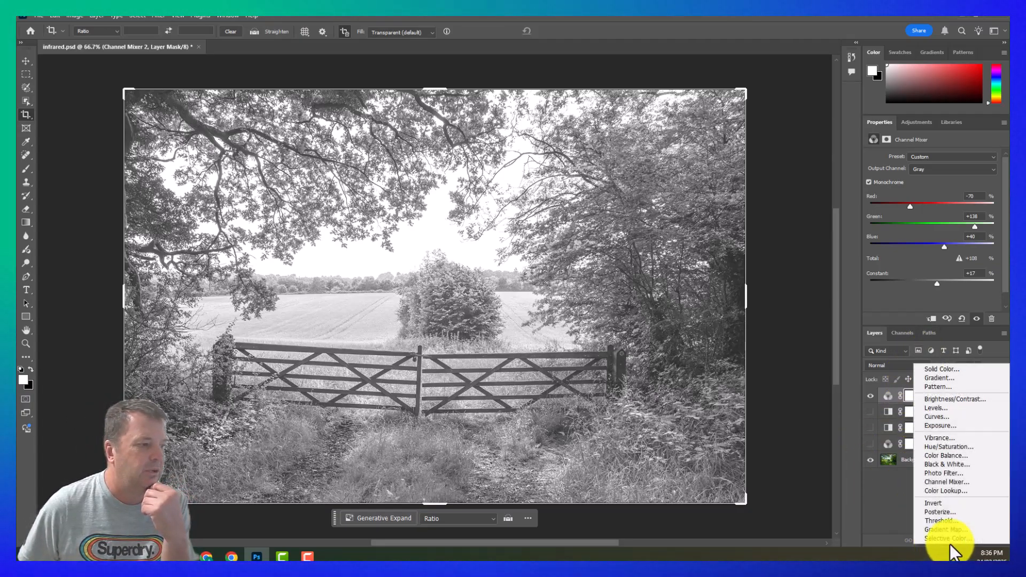
click(944, 465)
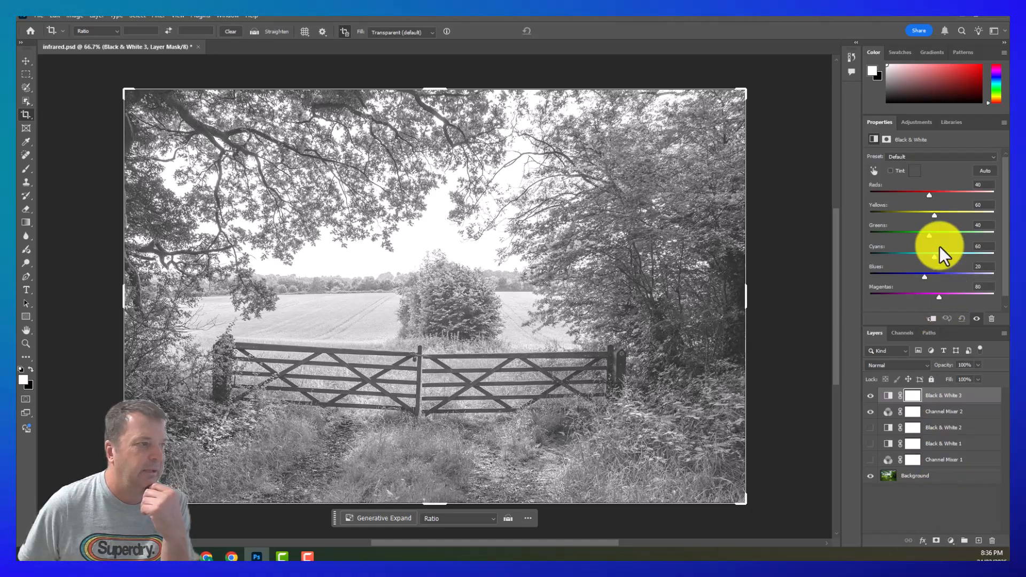
click(907, 158)
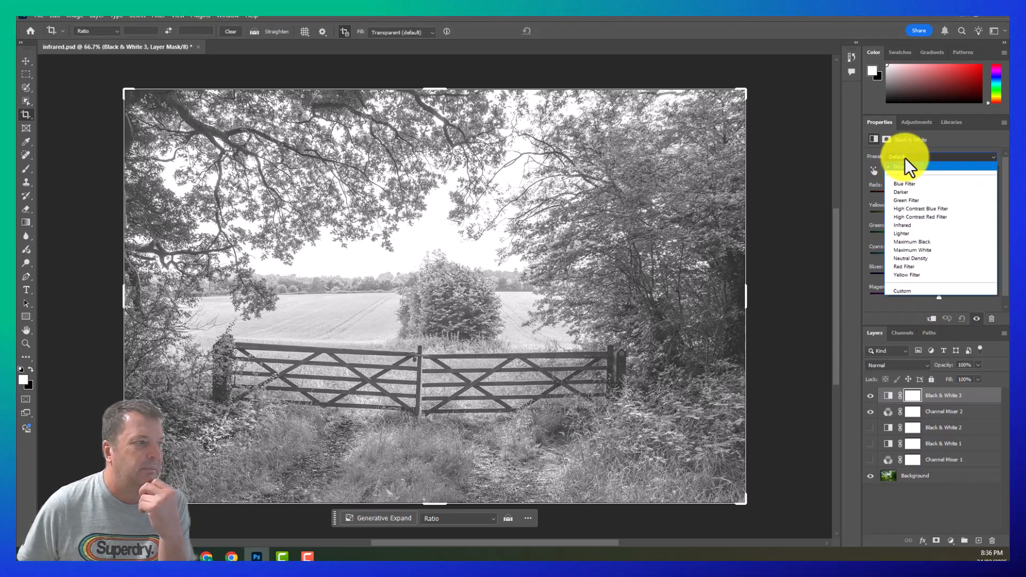
click(905, 226)
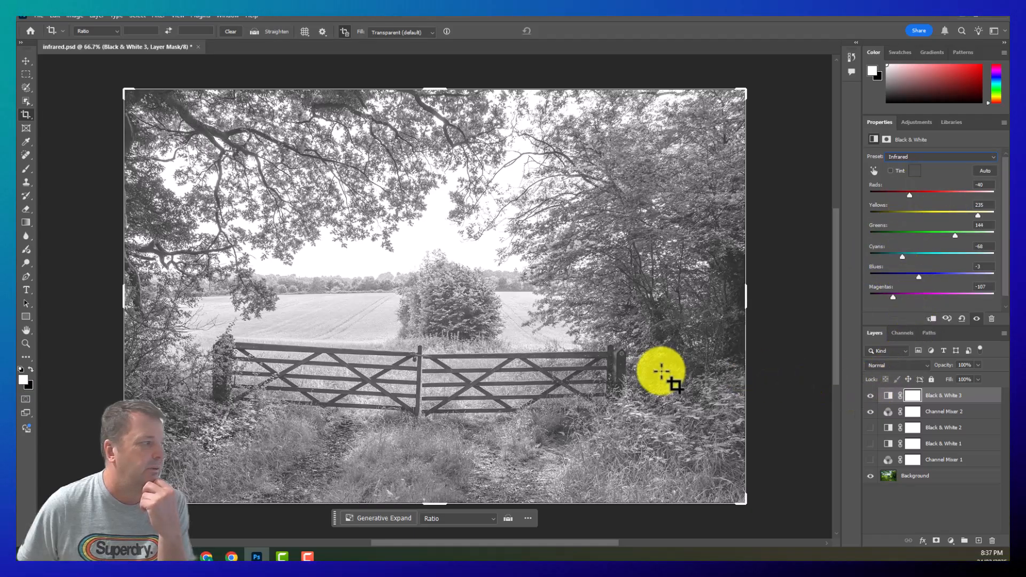
click(870, 411)
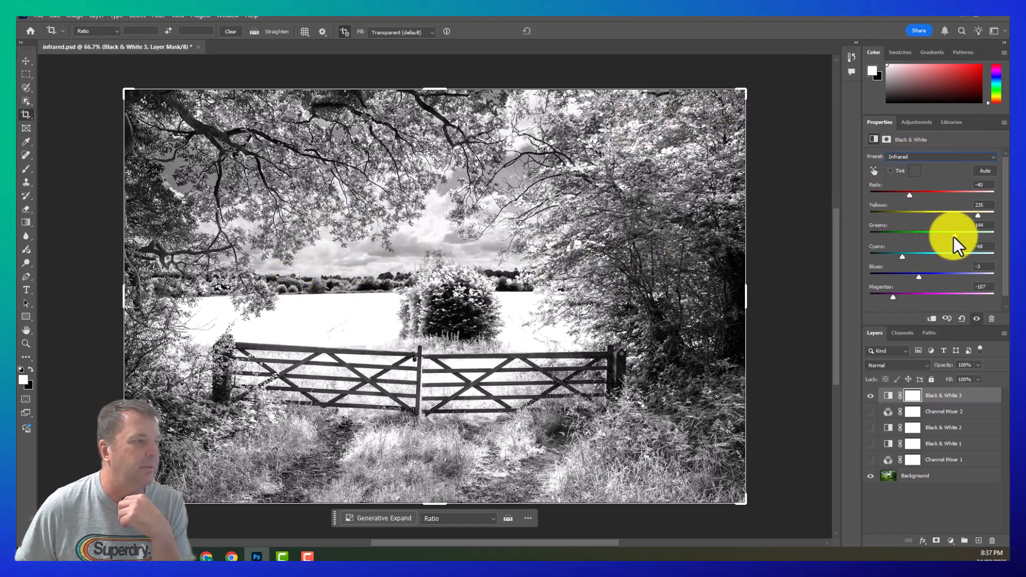
Fine-tune the new Black & White adjustment by setting Greens to 142 and Reds to -62, keeping the Custom preset
drag(951, 236, 955, 237)
drag(910, 195, 904, 196)
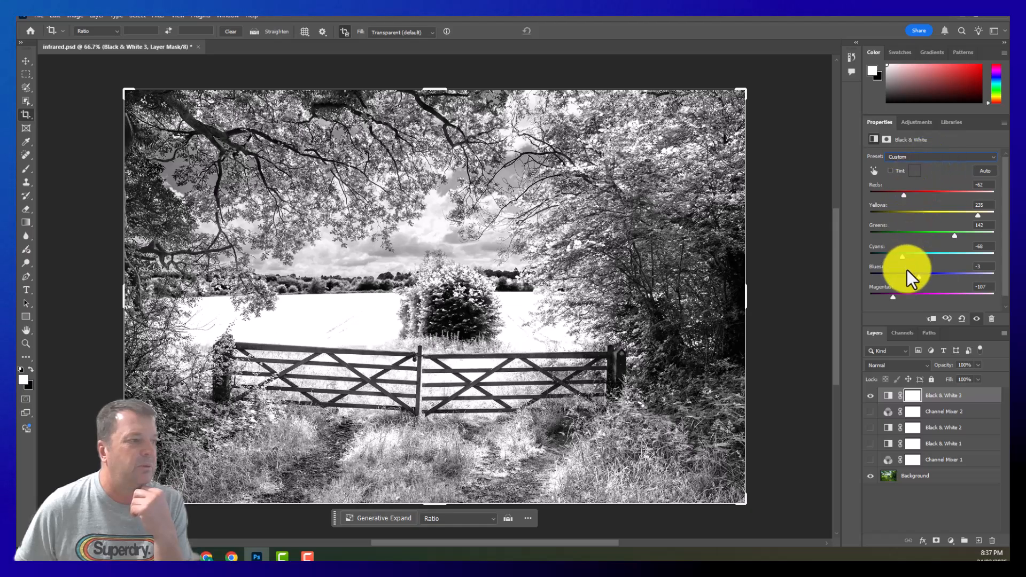
click(952, 158)
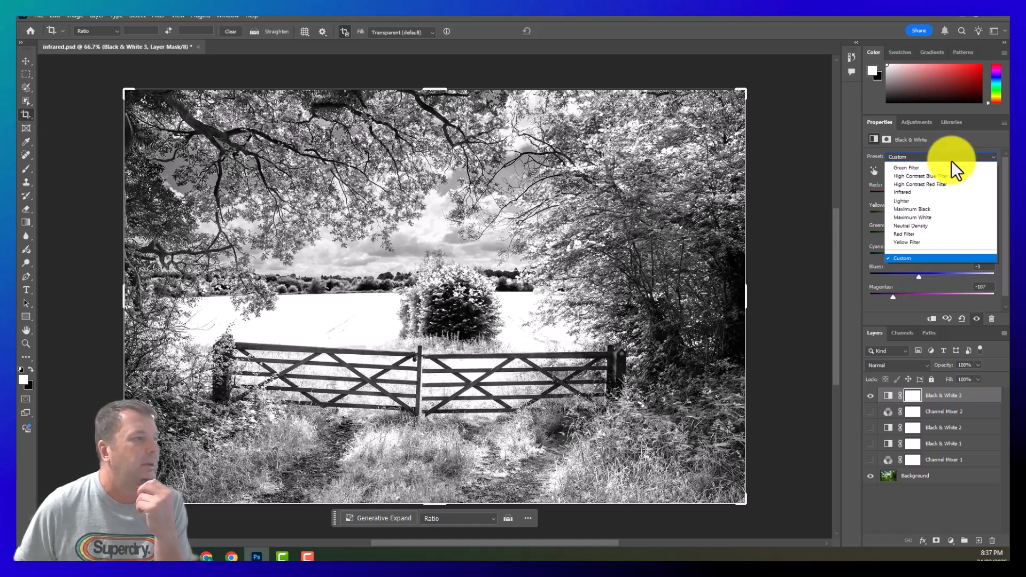
click(952, 158)
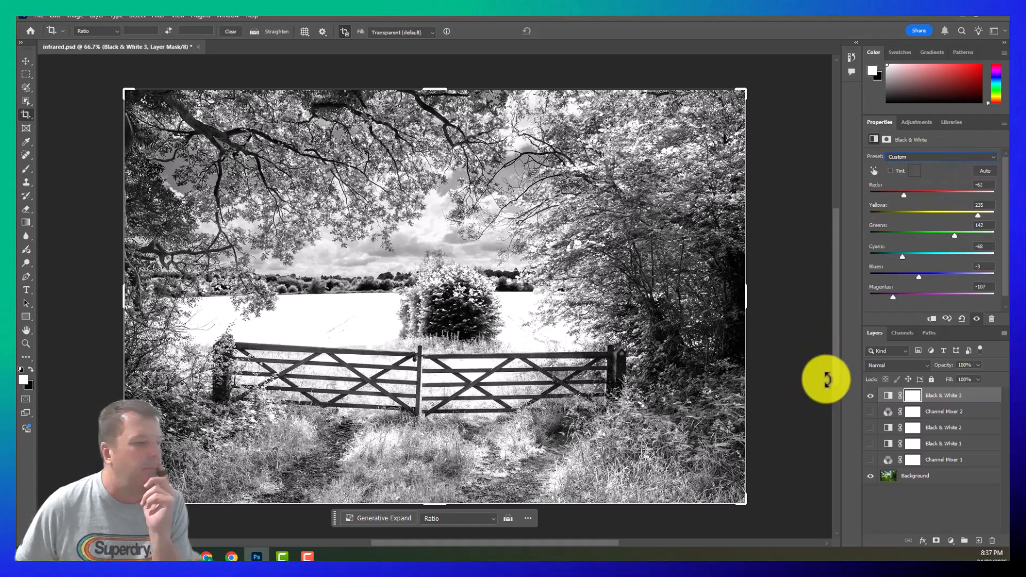
Start adding another adjustment layer above Black & White 3
click(951, 541)
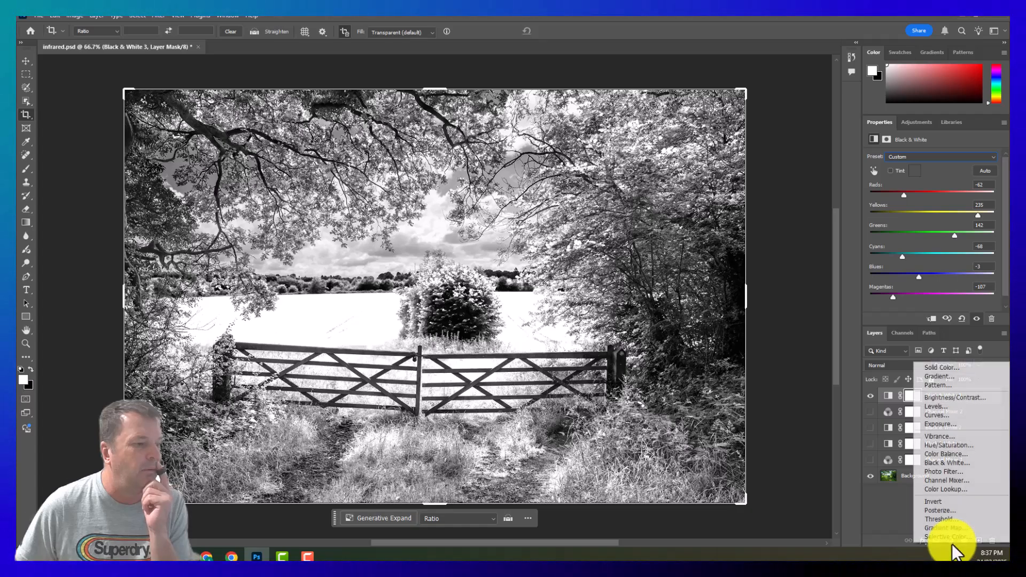